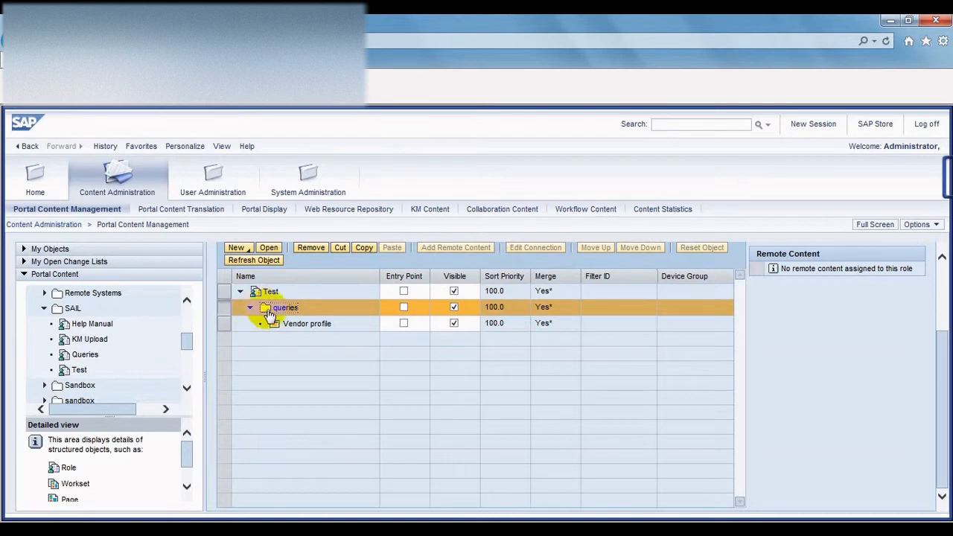
click(224, 325)
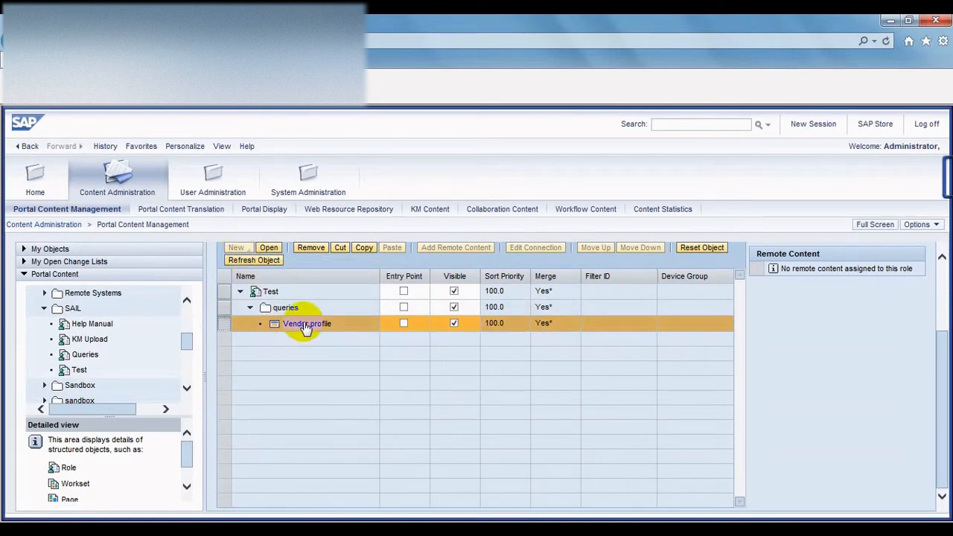
click(225, 309)
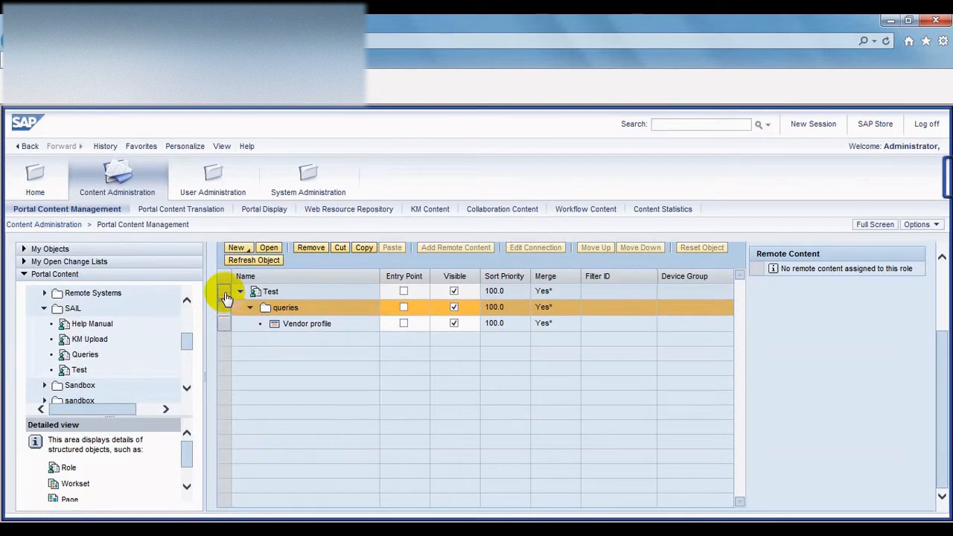
click(226, 293)
click(222, 311)
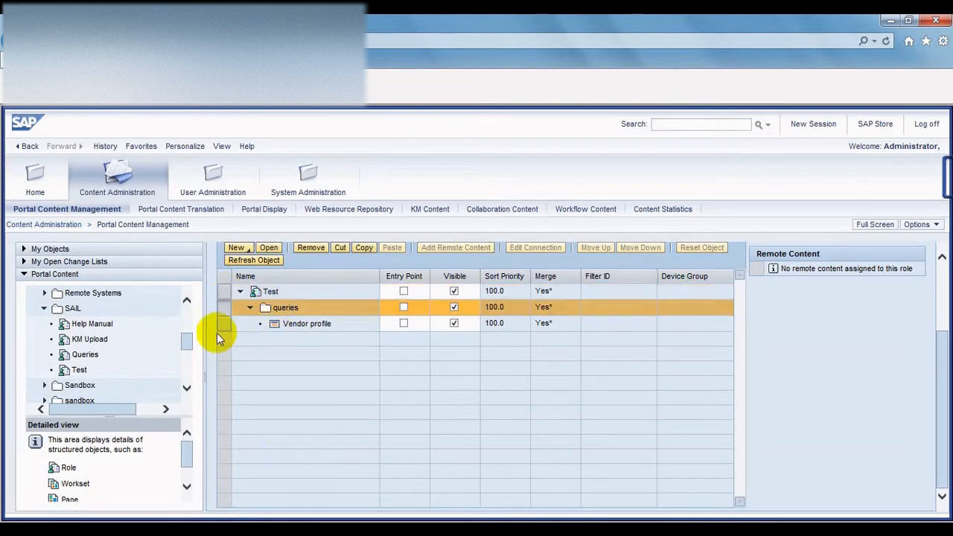
click(225, 324)
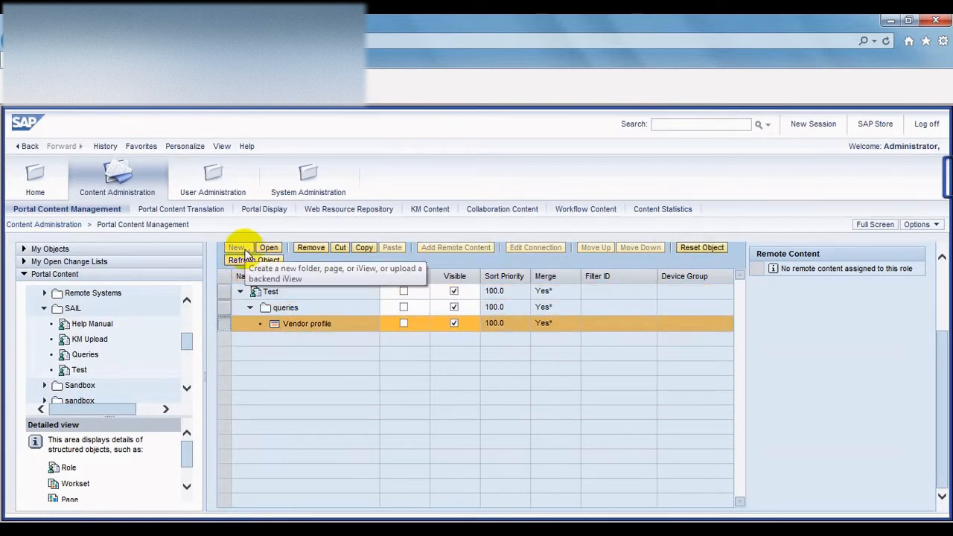
Step: Start a new iView from template in the Test role's queries folder, based on the SAP SRM Transaction template
click(224, 308)
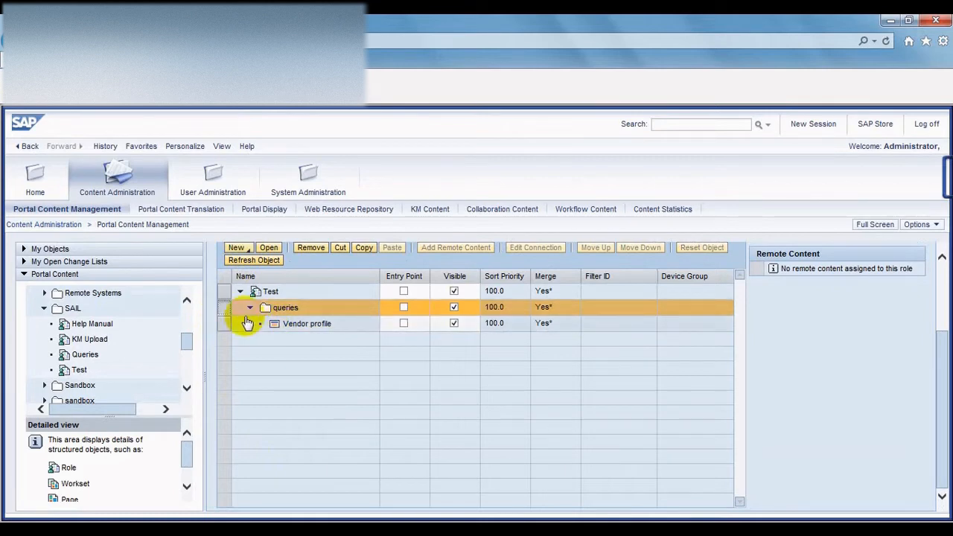
click(237, 248)
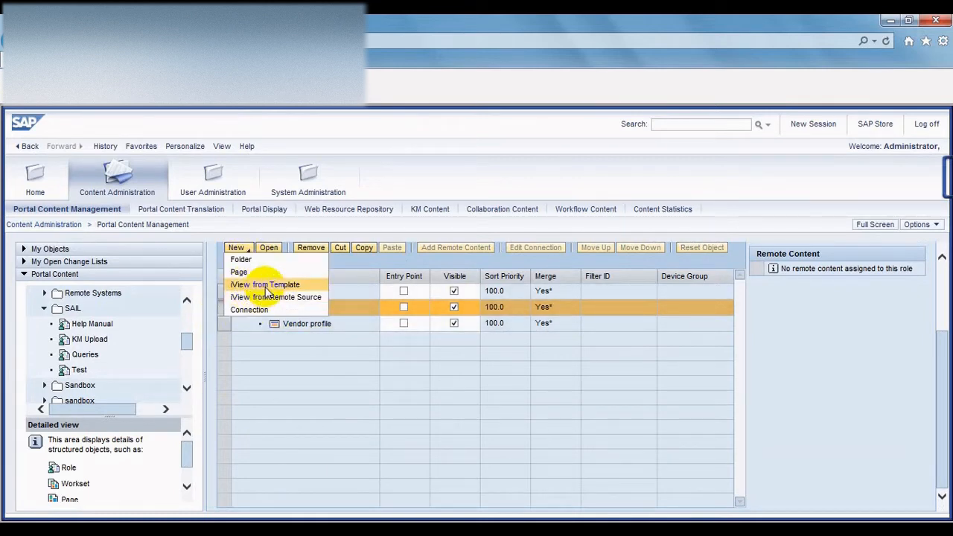
click(256, 285)
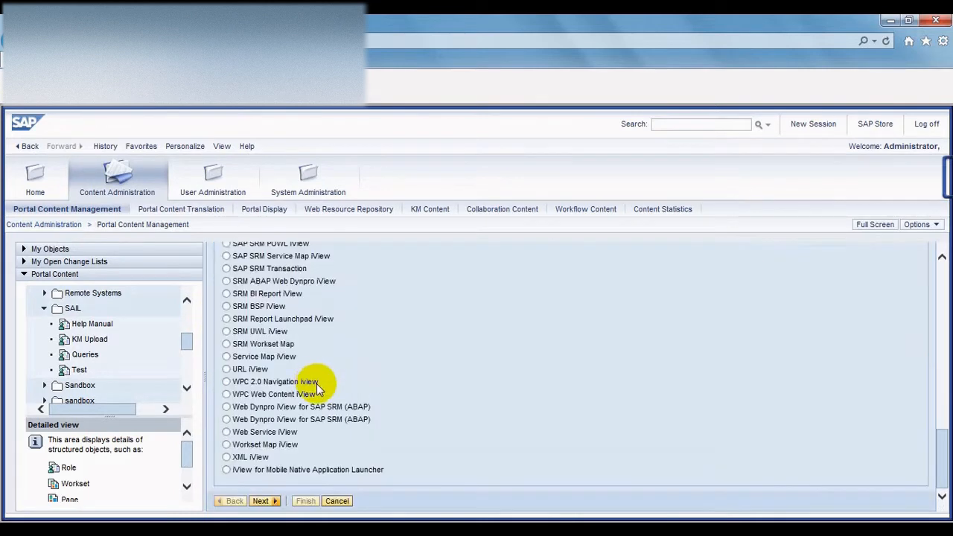
scroll(247, 338, up, 3)
click(253, 350)
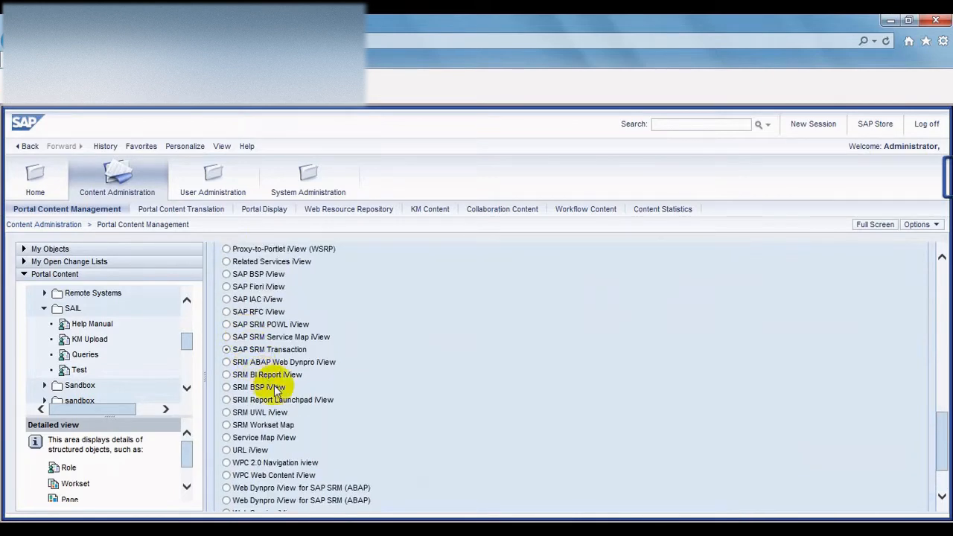
scroll(276, 417, down, 3)
click(260, 501)
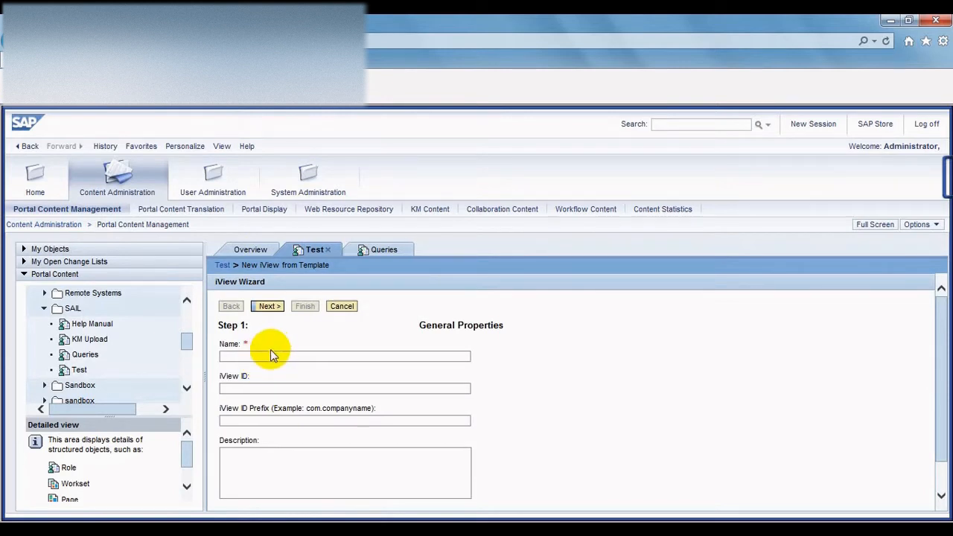
Step: Name the iView "ECC tcode" and choose SAP GUI for HTML as its GUI type
text(ECC tcode)
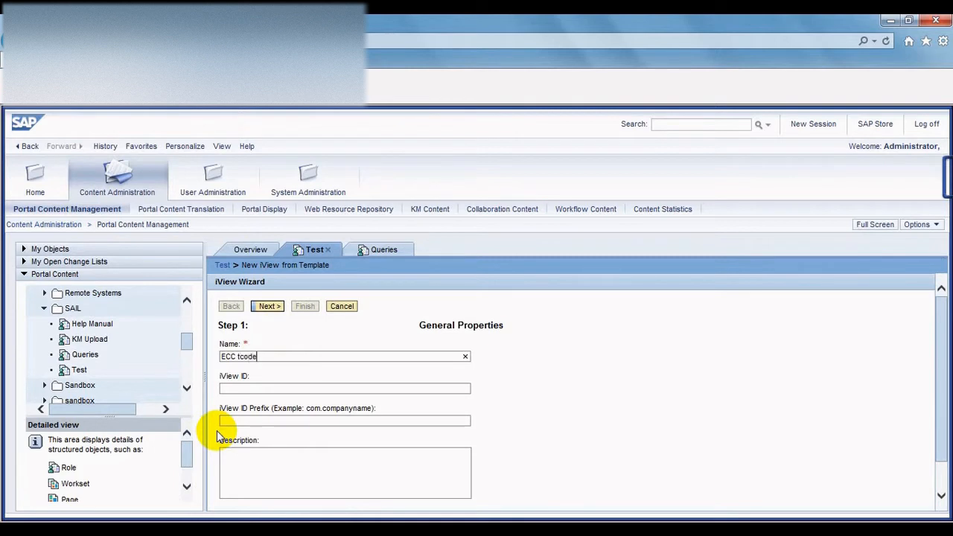
scroll(298, 436, down, 1)
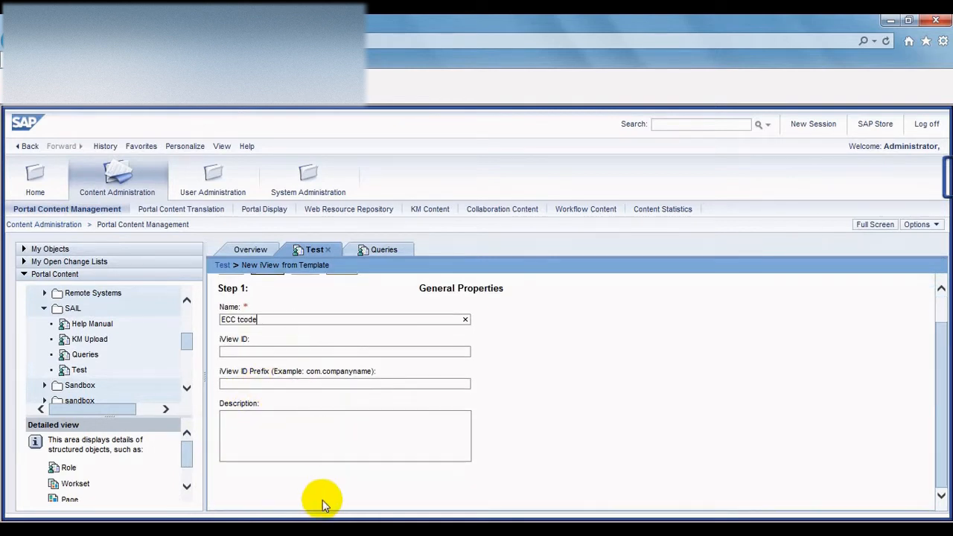
scroll(387, 429, up, 1)
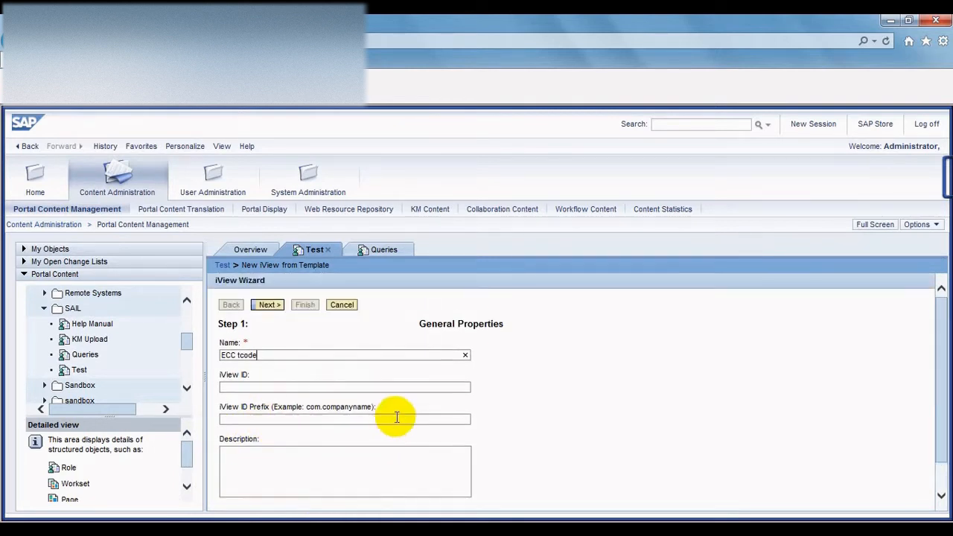
click(271, 311)
click(227, 379)
click(268, 308)
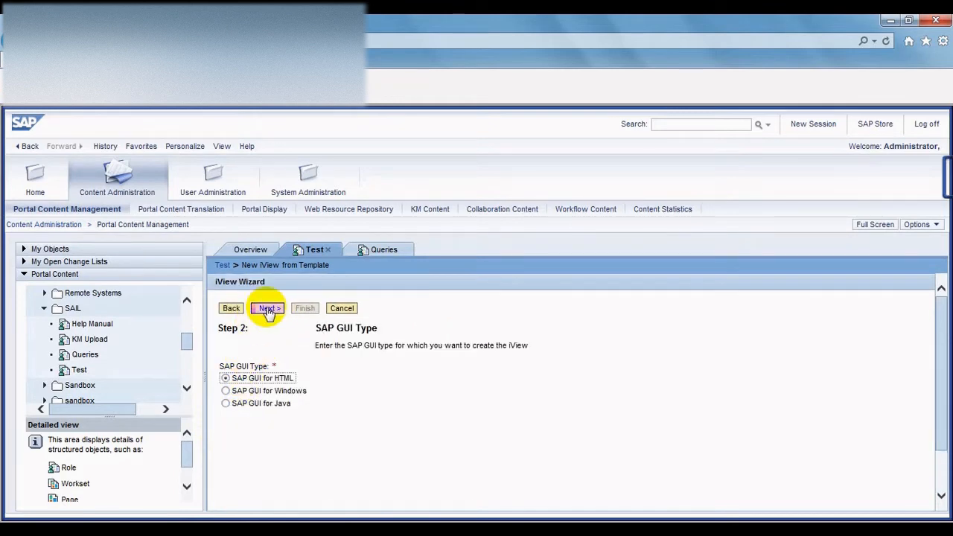
Step: Set the iView's transaction parameters to system SAP_ECC and transaction code su01d
click(268, 379)
click(260, 381)
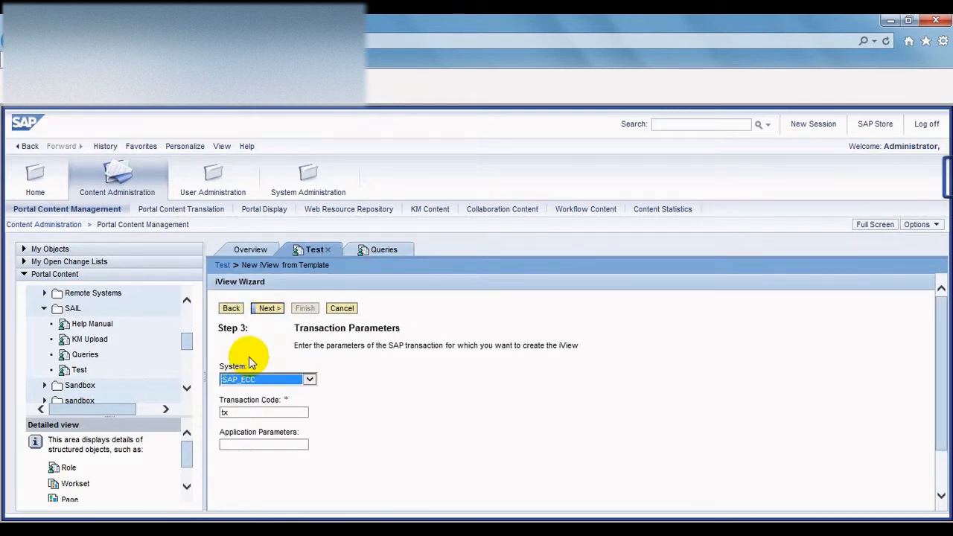
double_click(240, 414)
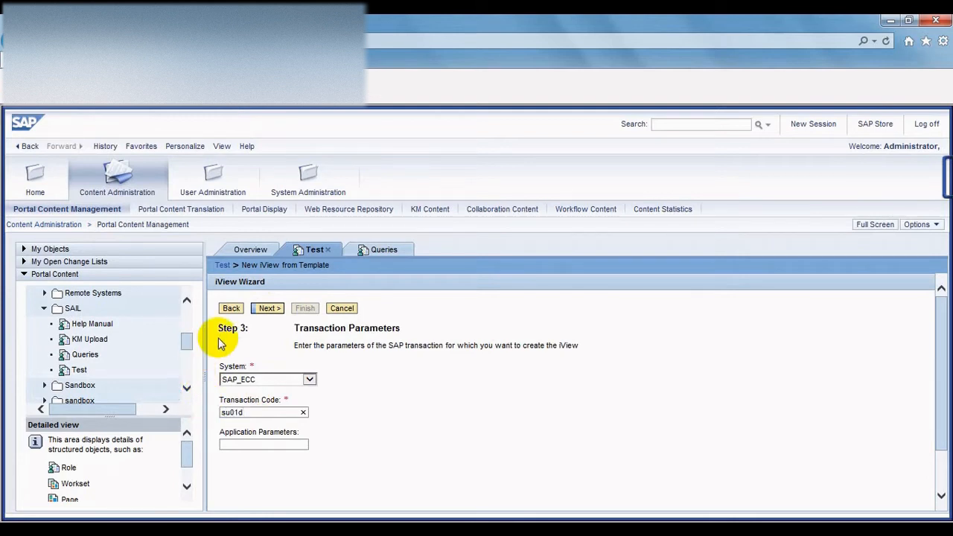
click(269, 309)
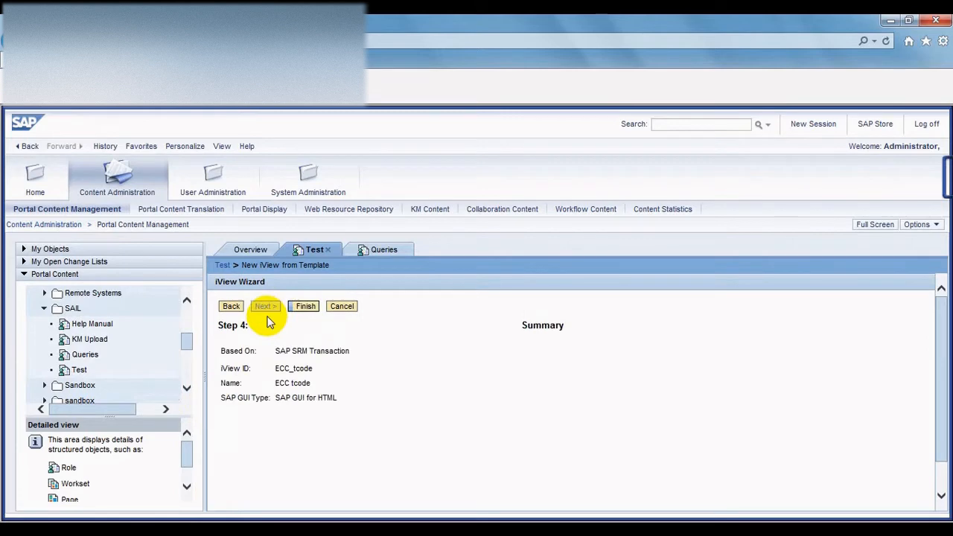
Step: Finish creating the ECC tcode iView and close the wizard
click(305, 307)
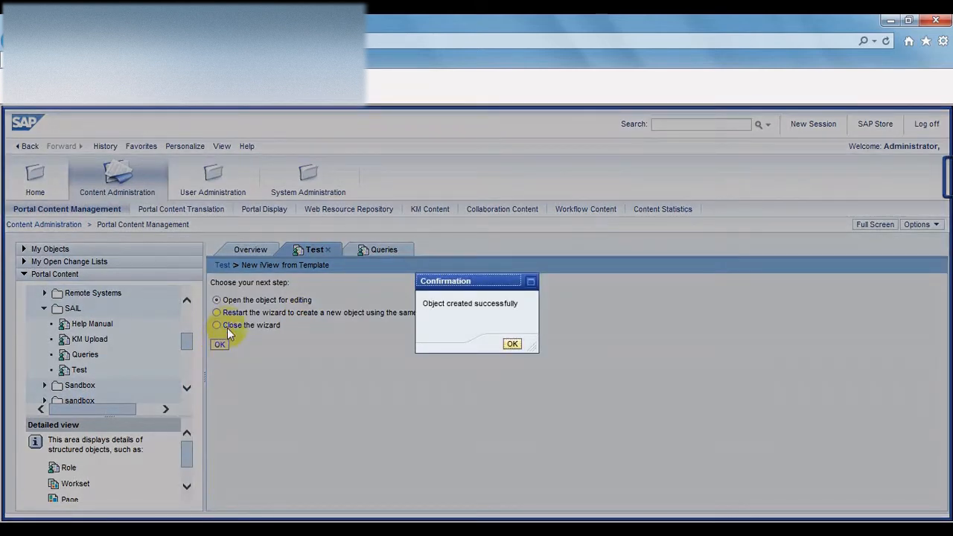
click(513, 344)
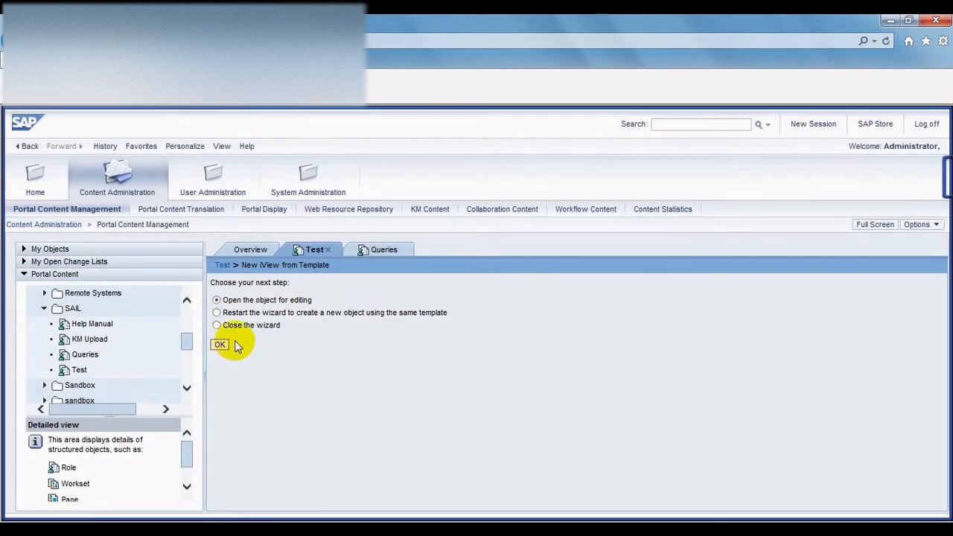
click(216, 325)
click(220, 346)
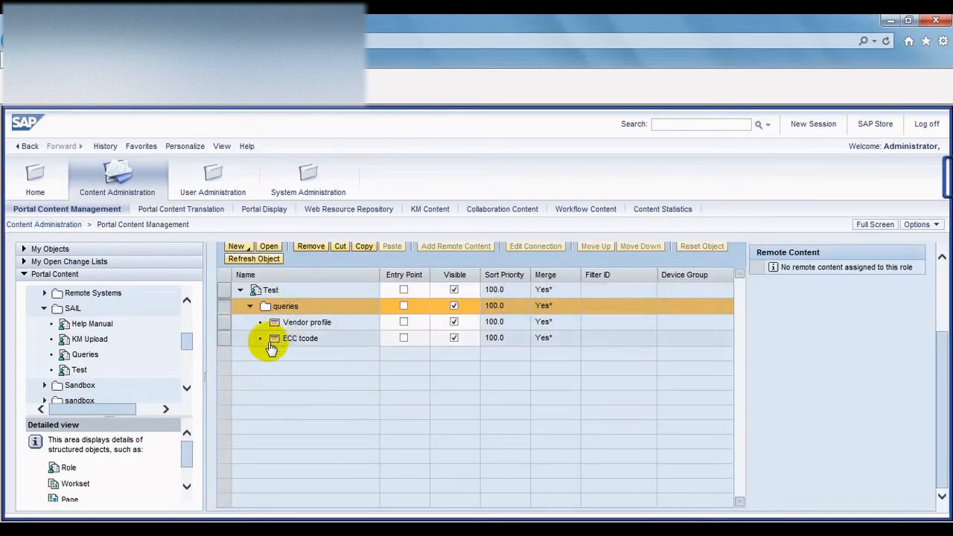
Step: Examine the navigation in the vendor's Vendor Profile portal window for comparison with the Test role, dismissing the offer to store the password
click(942, 279)
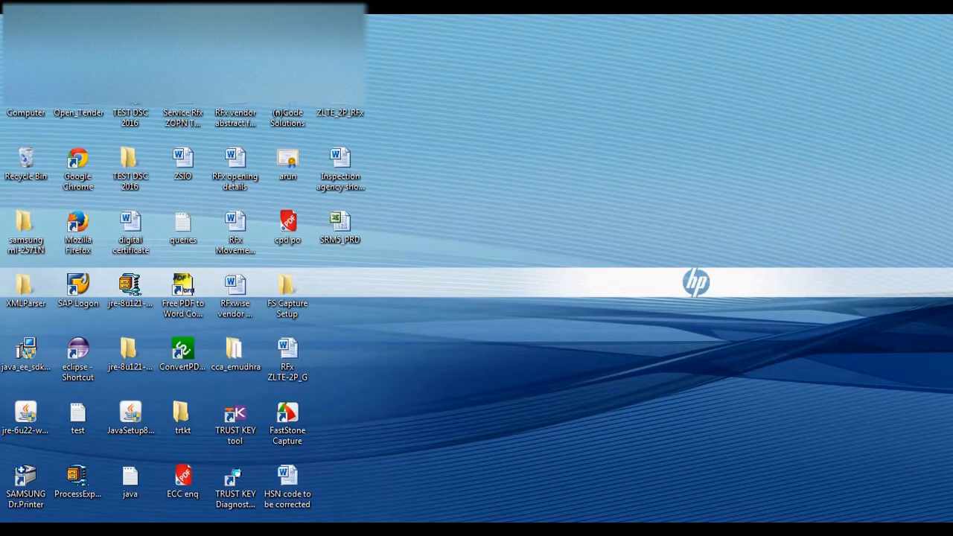
mouse_move(322, 529)
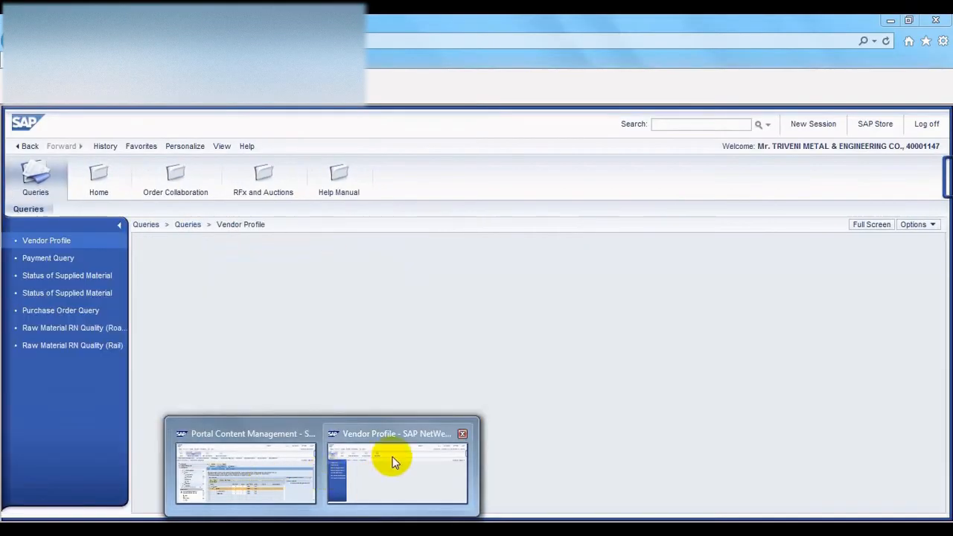
click(283, 480)
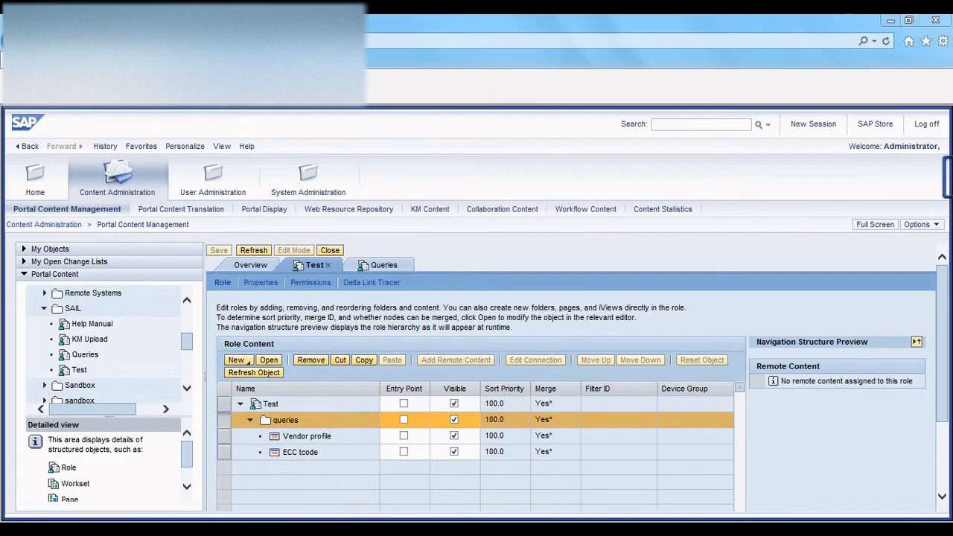
mouse_move(321, 529)
click(413, 454)
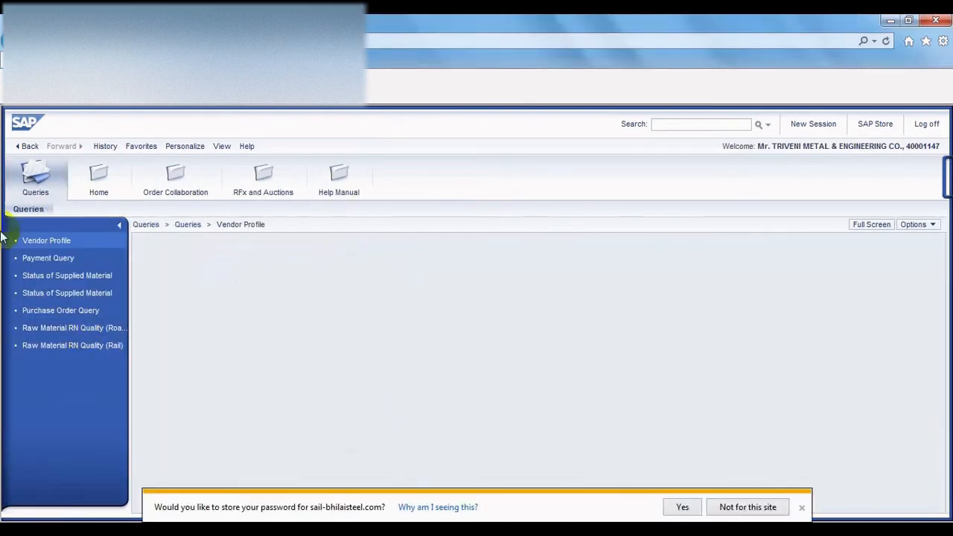
click(802, 511)
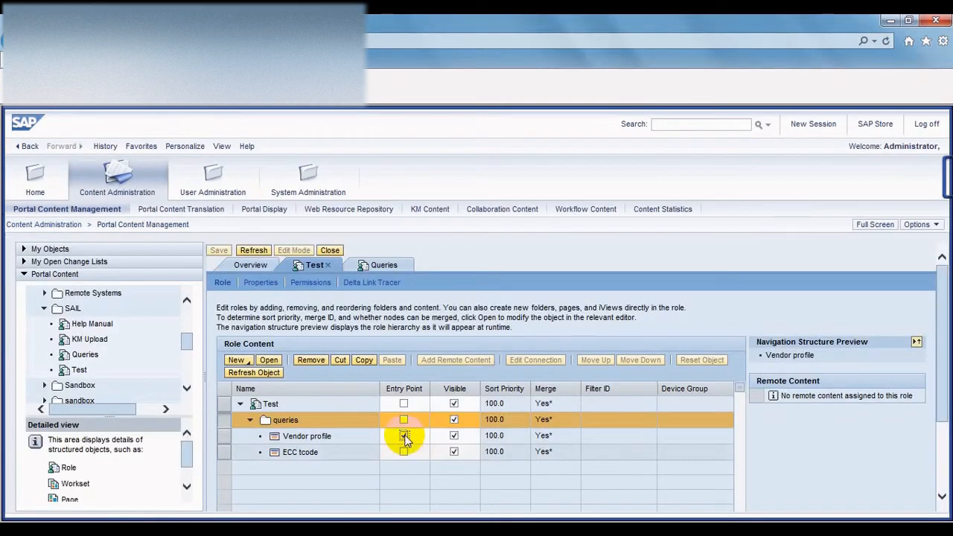
Step: Make the Test role the entry point instead of the Vendor profile iView, and close the open Test and Queries roles
click(403, 436)
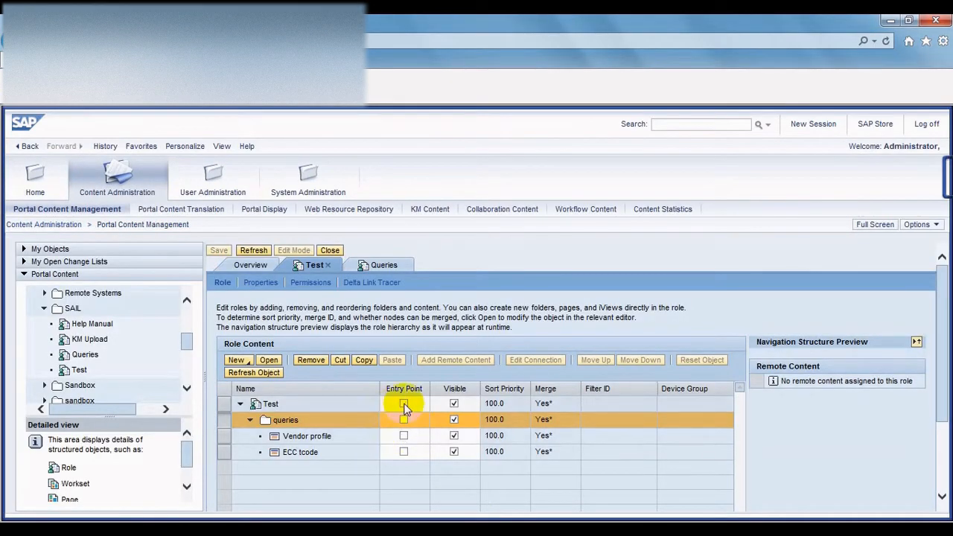
click(404, 404)
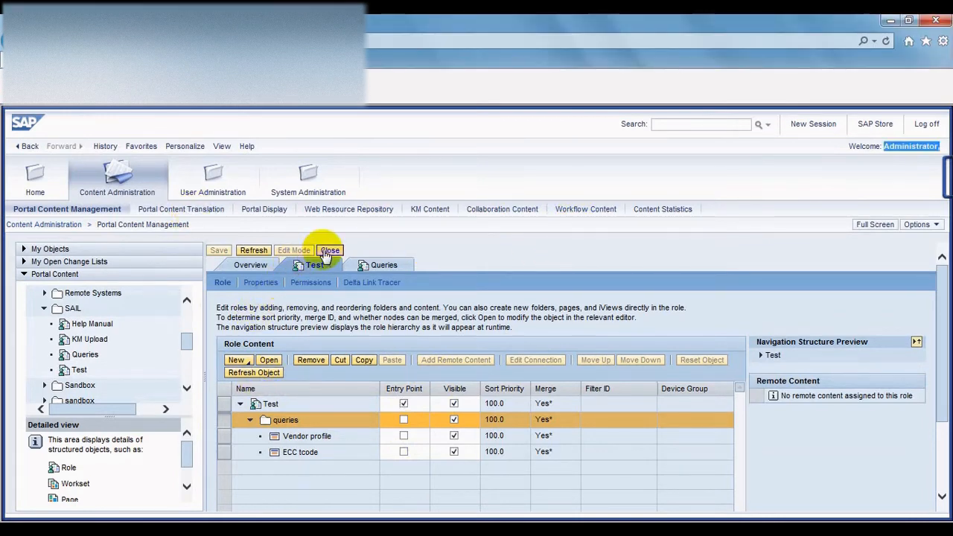
click(329, 251)
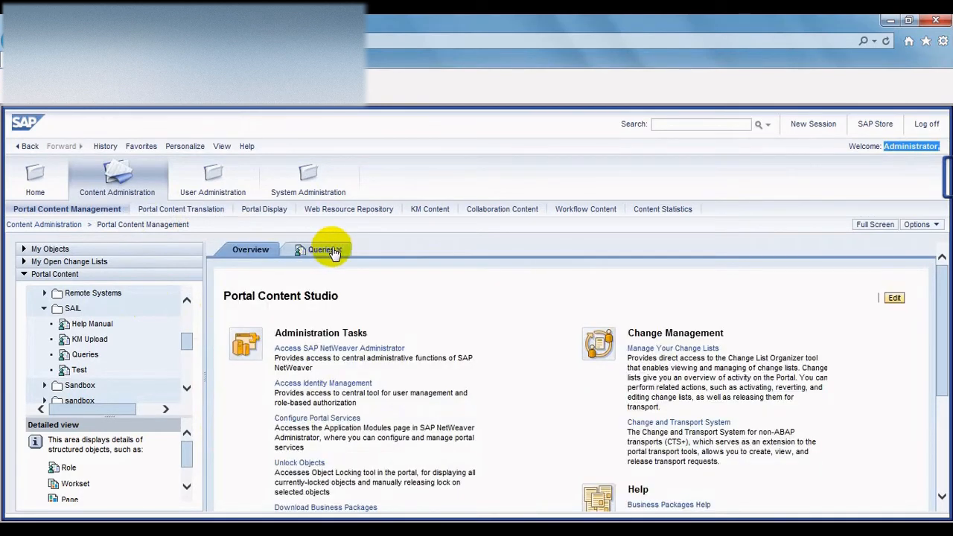
click(338, 251)
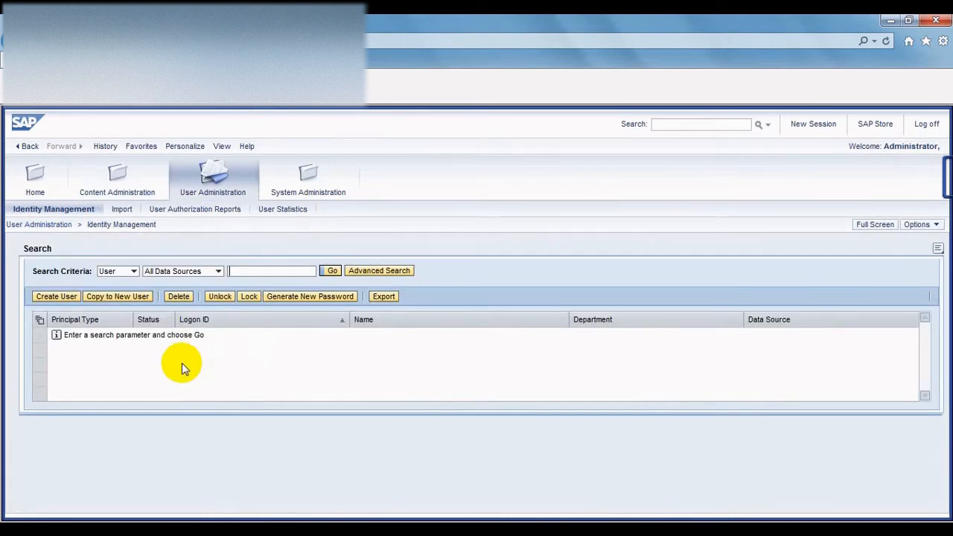
Step: Search the users in Identity Management for the vendor's logon ID, correcting the ID as needed
click(242, 273)
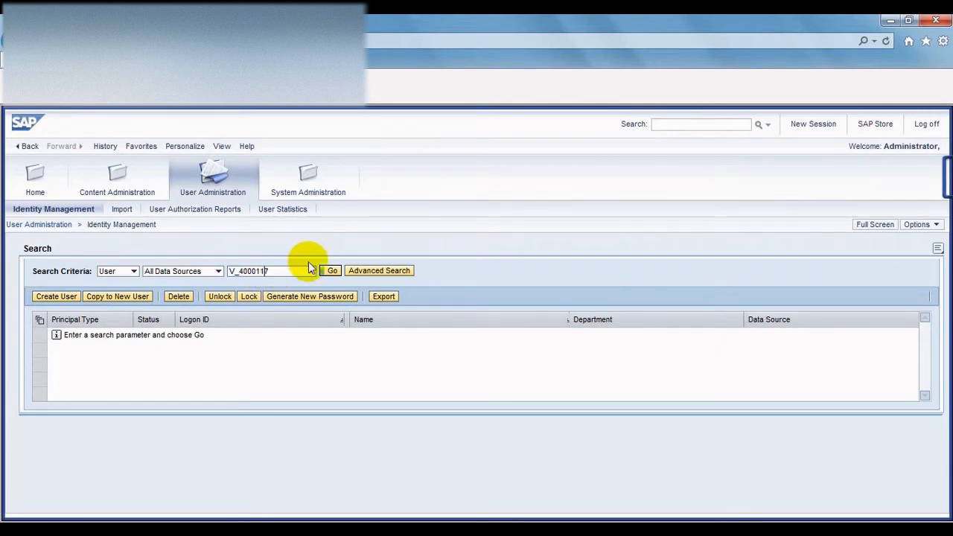
click(332, 270)
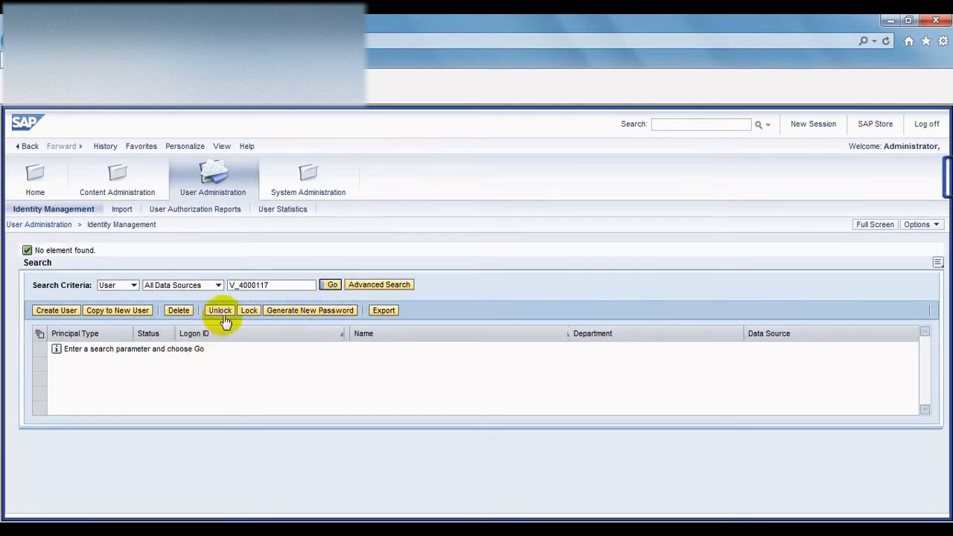
click(335, 289)
click(282, 285)
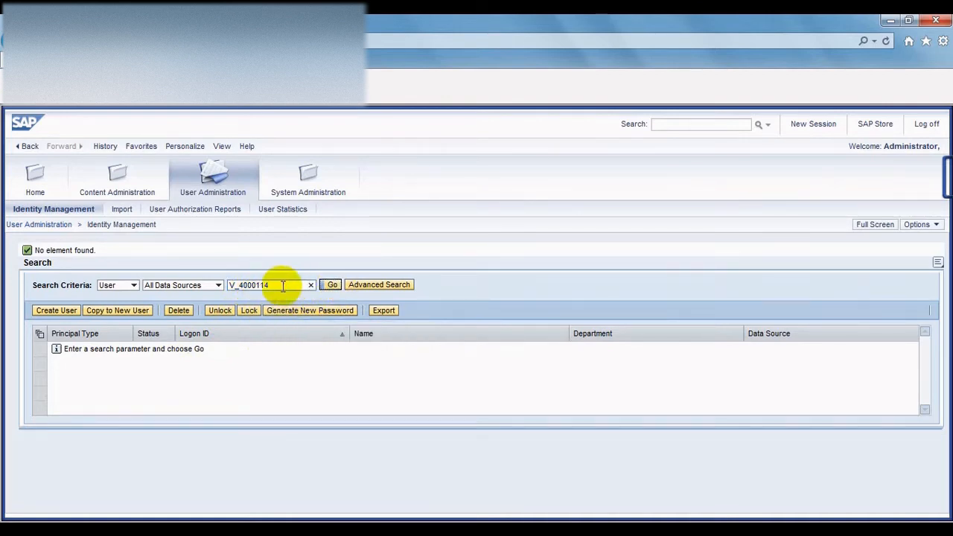
click(330, 286)
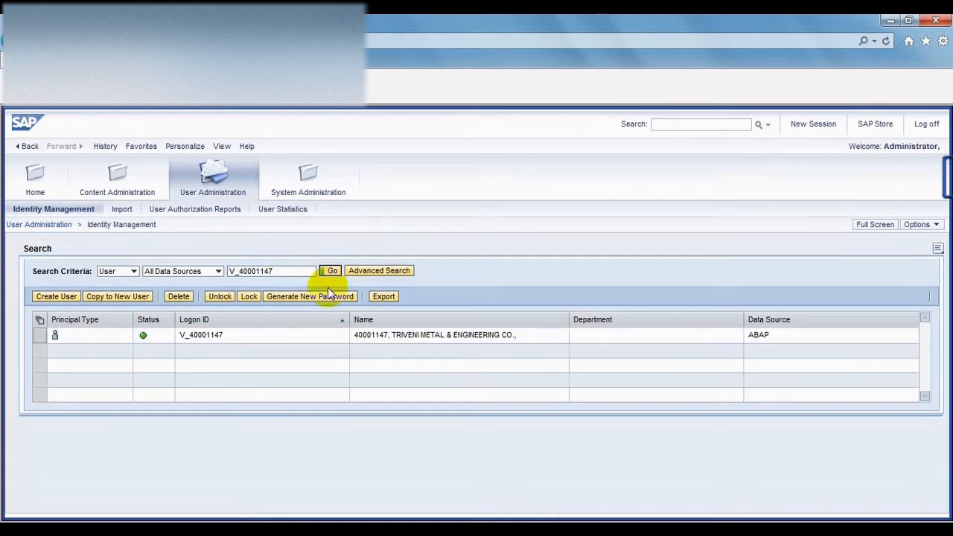
Step: Open the found vendor user's details and display the assigned roles
click(37, 336)
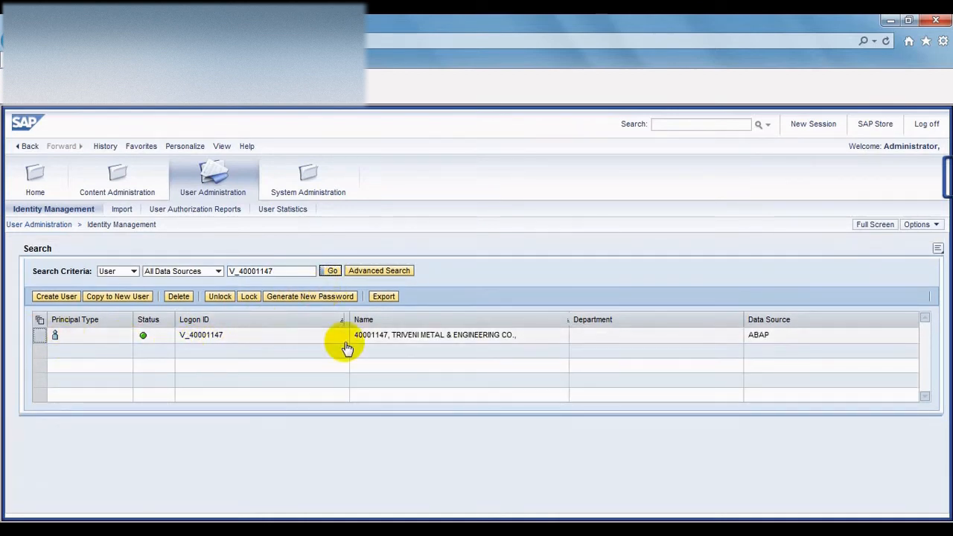
drag(944, 316, 945, 417)
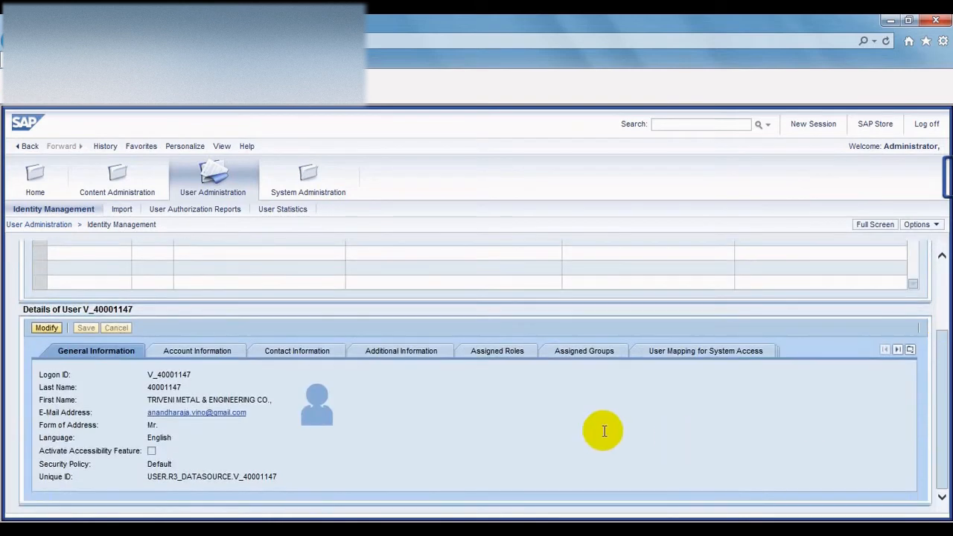
click(478, 353)
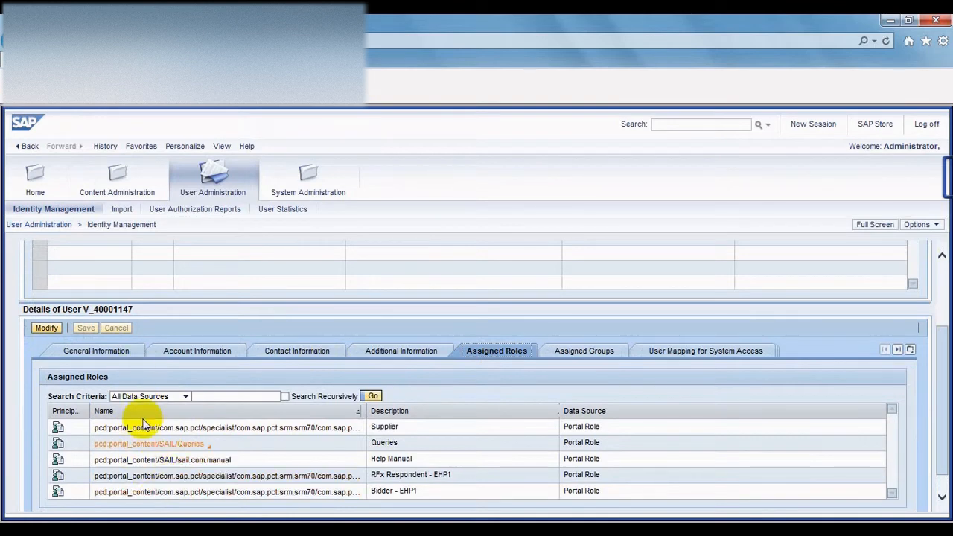
Step: Search the available roles for *test*, assign the portal role pcd:portal_content/SAIL/Test to the vendor user, and save the user
click(44, 328)
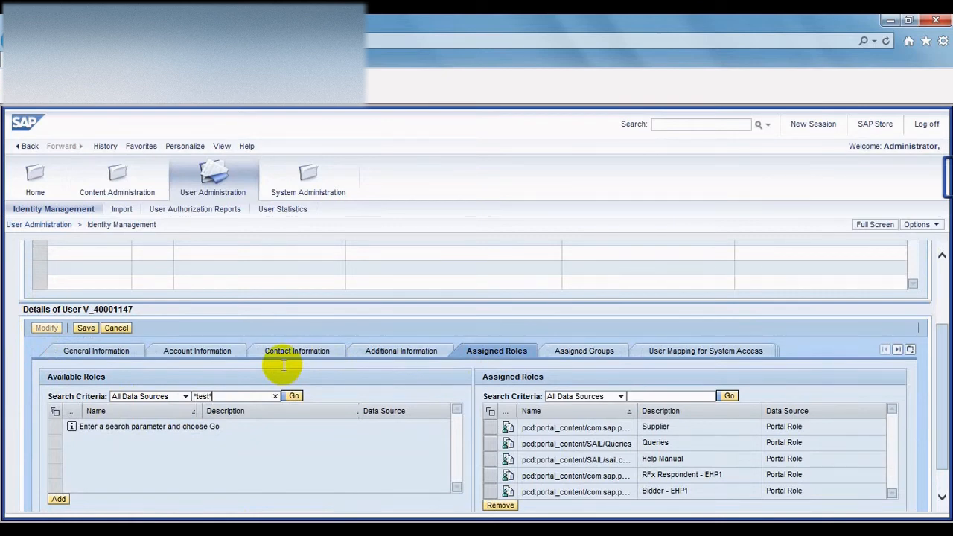
click(295, 396)
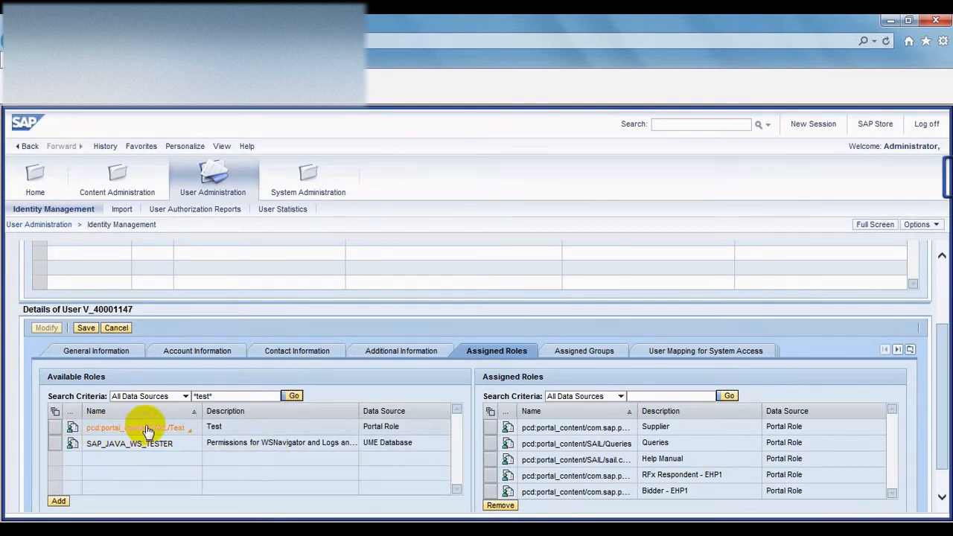
click(55, 429)
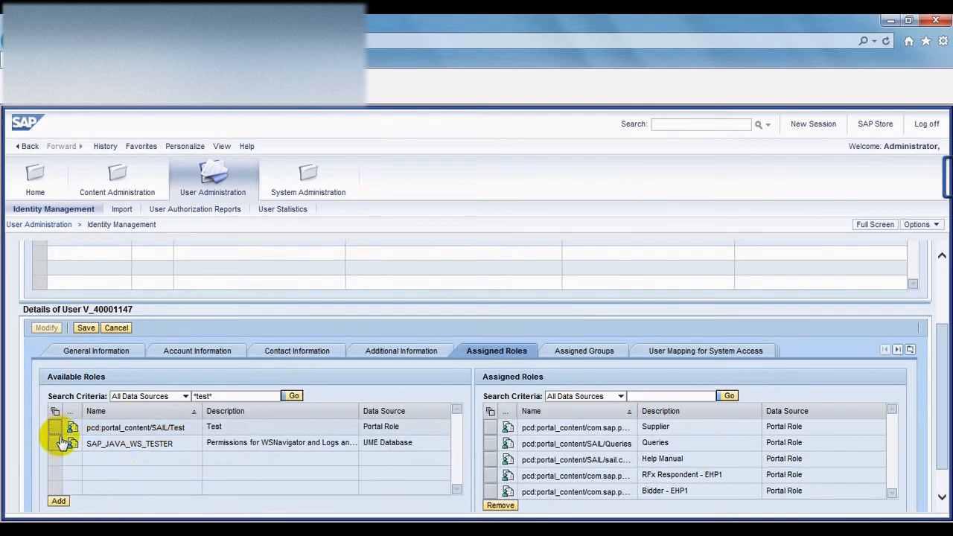
click(58, 500)
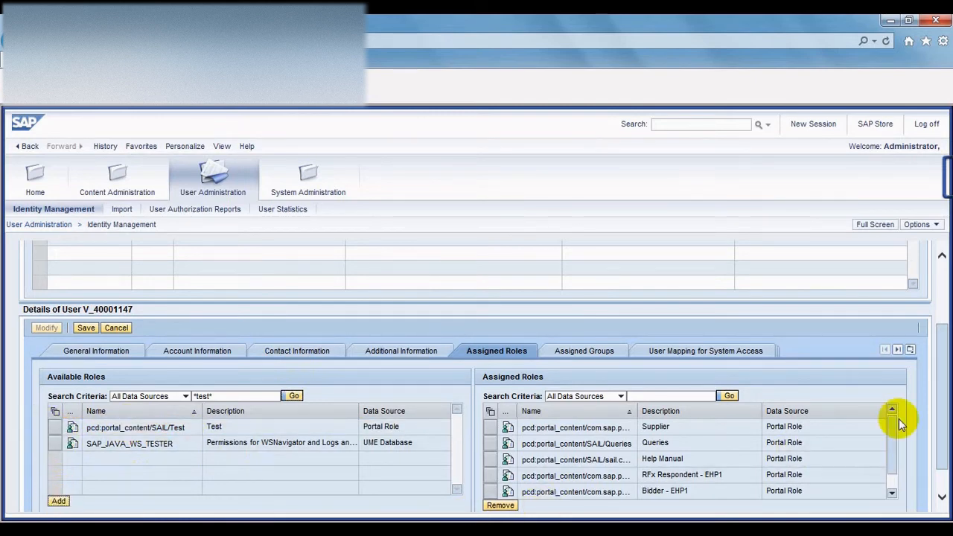
drag(890, 443, 889, 488)
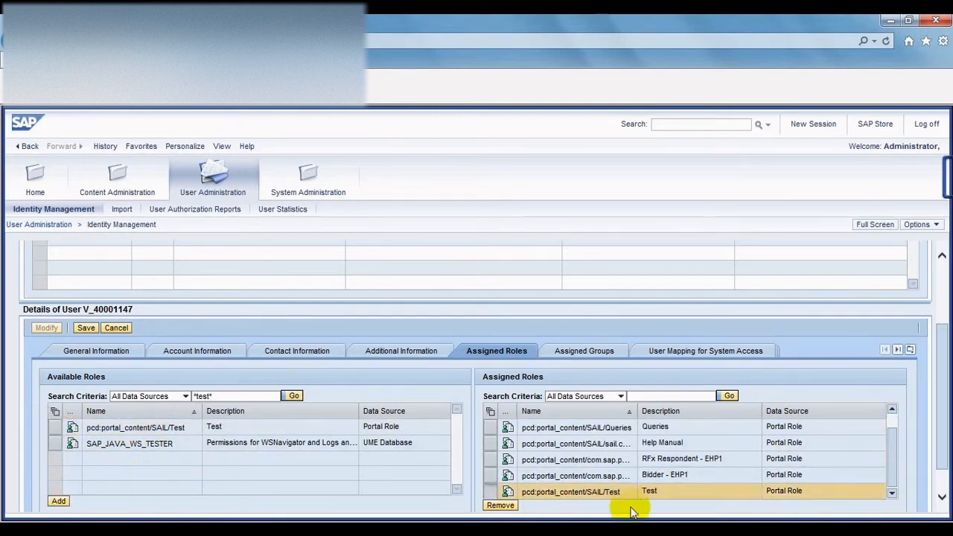
click(86, 328)
click(942, 255)
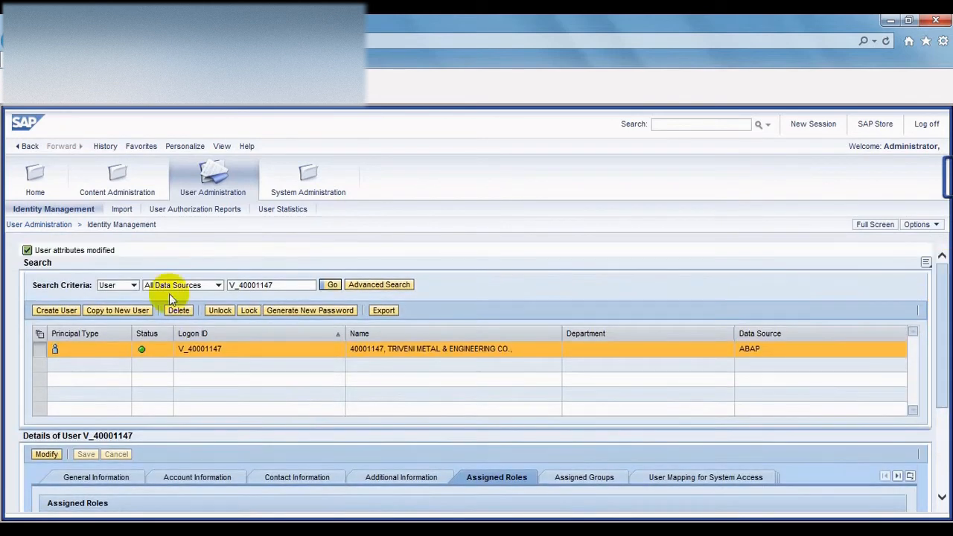
drag(63, 250, 149, 254)
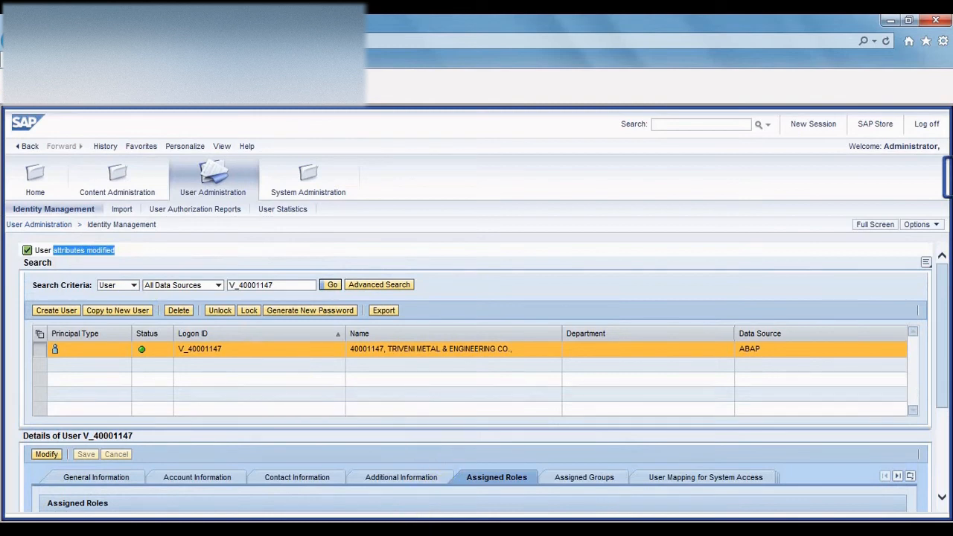
Step: Switch to the vendor's portal window, reload it, open the Test role, and close the separate Vendor profile window it launches
click(366, 398)
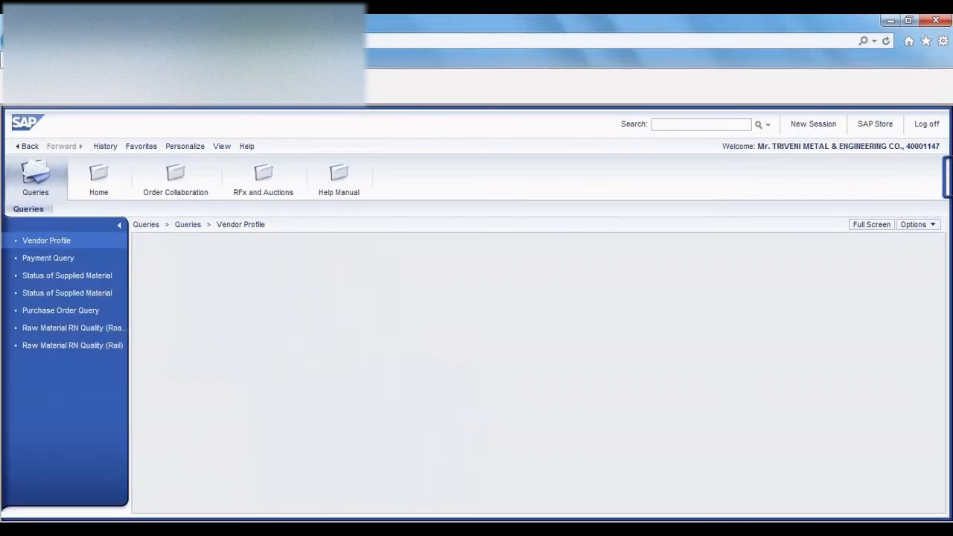
key(Return)
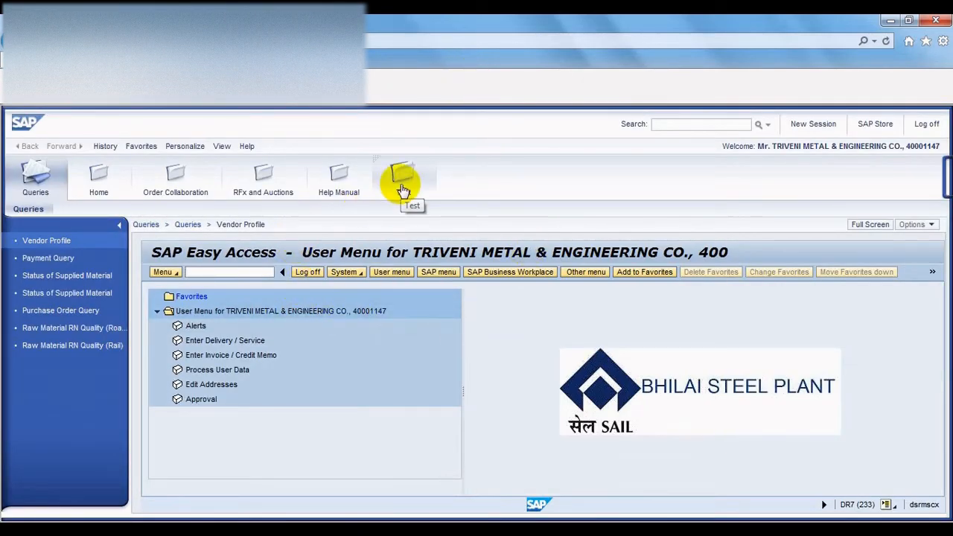
click(401, 186)
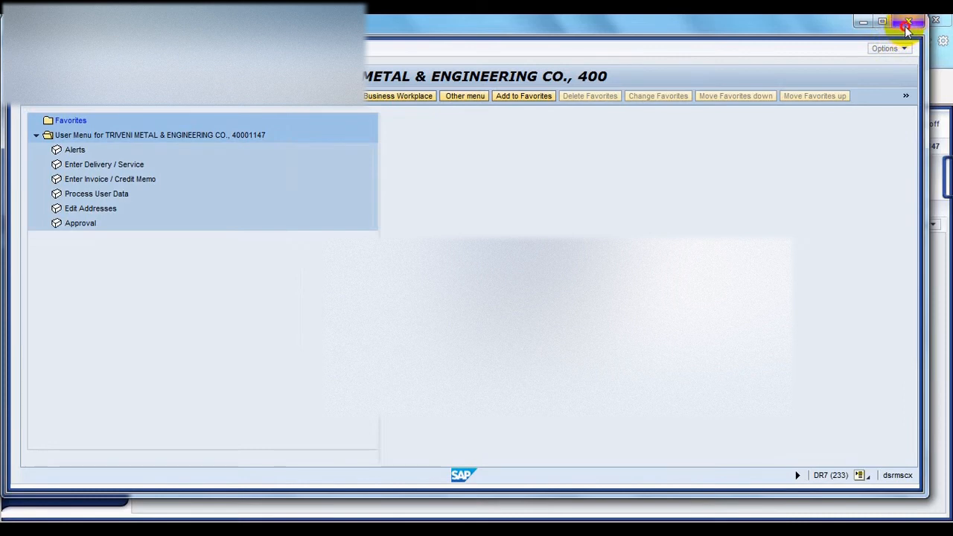
click(909, 21)
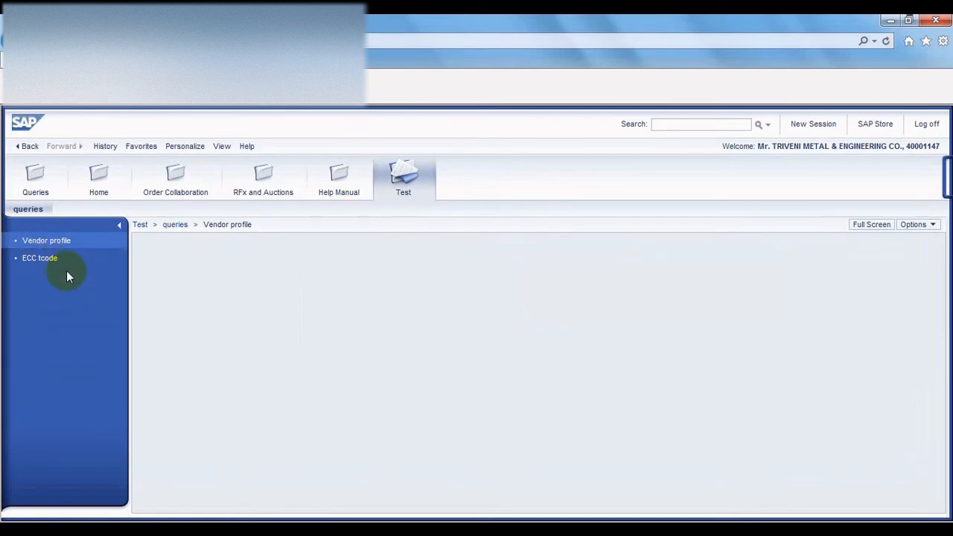
Step: Launch the ECC tcode iView, log on with the user ID and password, and dismiss the password-storage offer and incoming documents notice
click(41, 259)
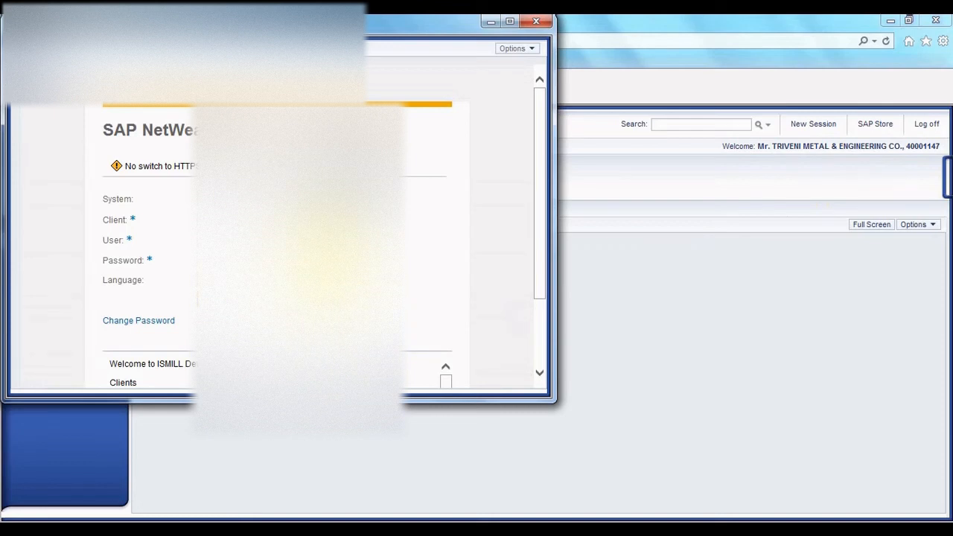
scroll(313, 224, down, 3)
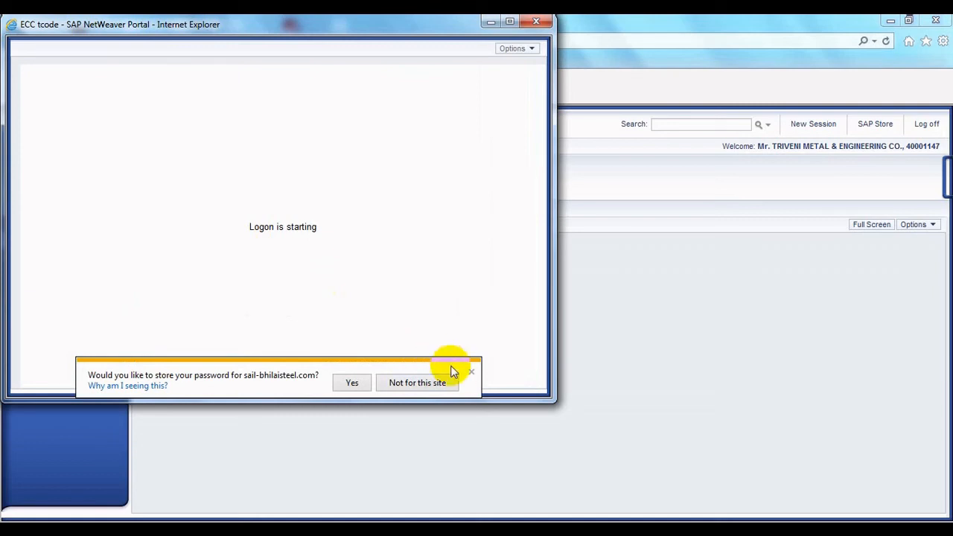
click(472, 374)
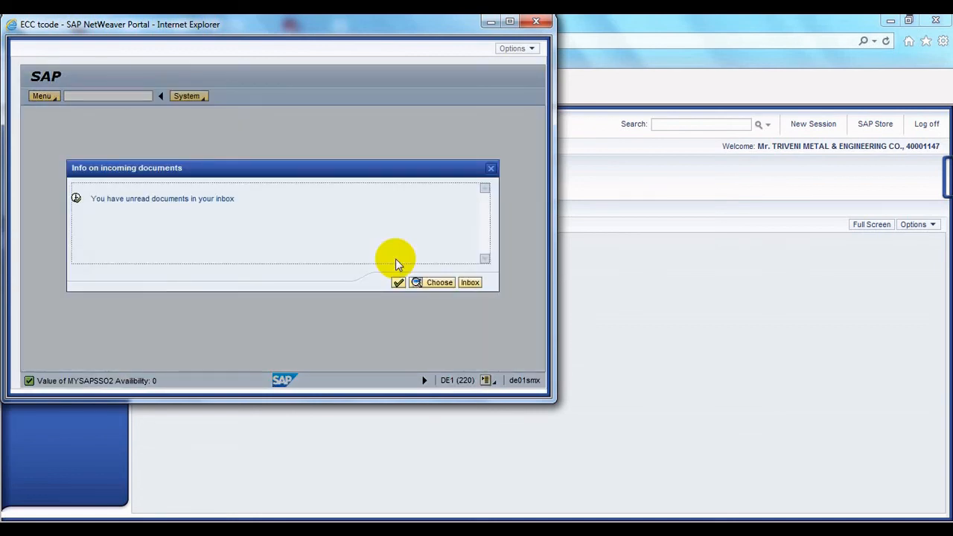
click(397, 283)
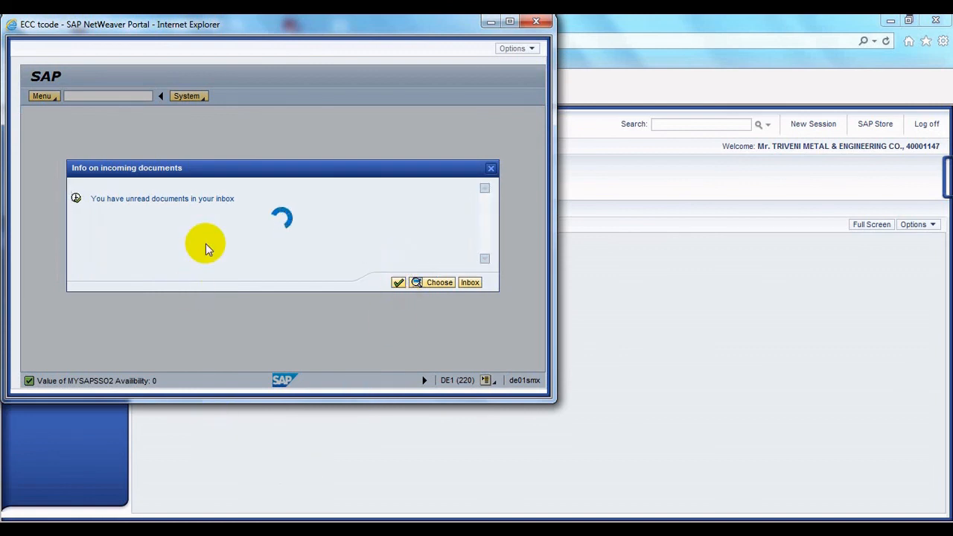